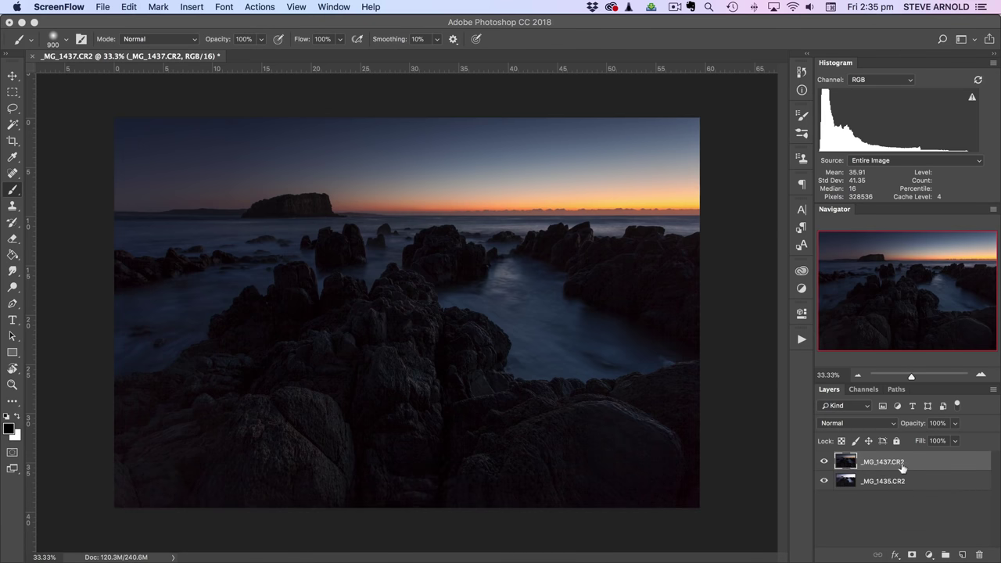
Step: Compare the two exposures by hiding and reshowing the orange-sky _MG_1437.CR2 layer over _MG_1435.CR2
click(846, 464)
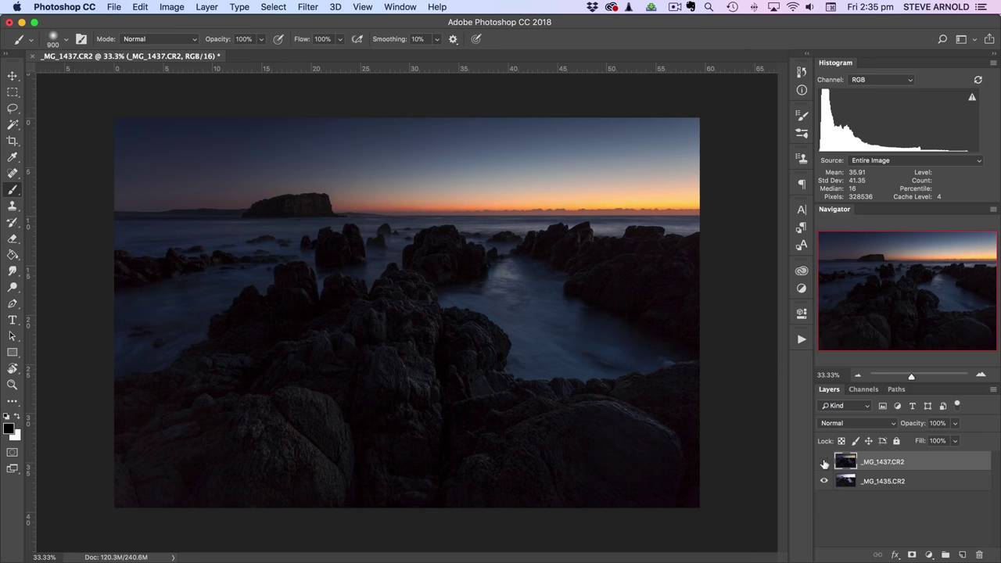
click(823, 465)
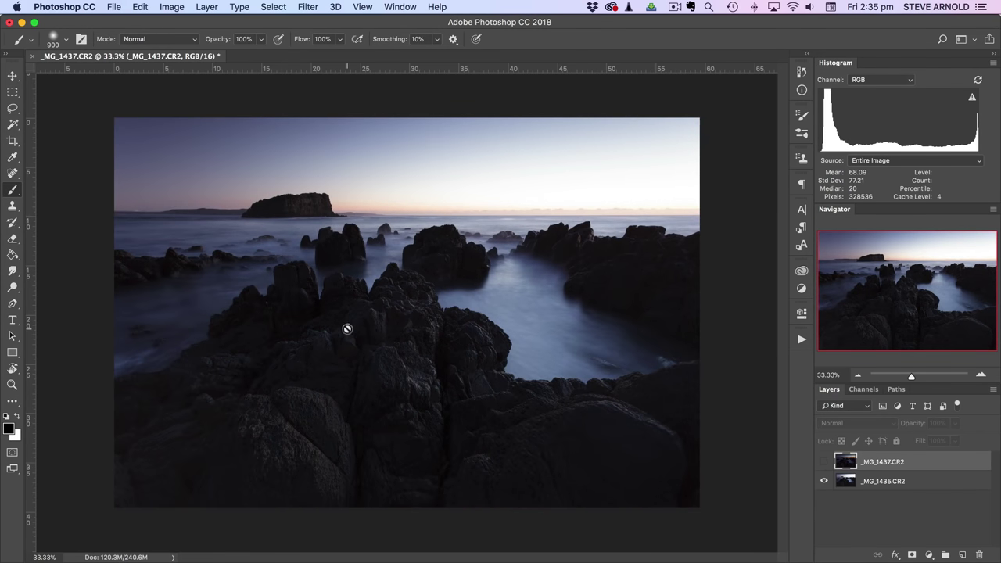
click(846, 481)
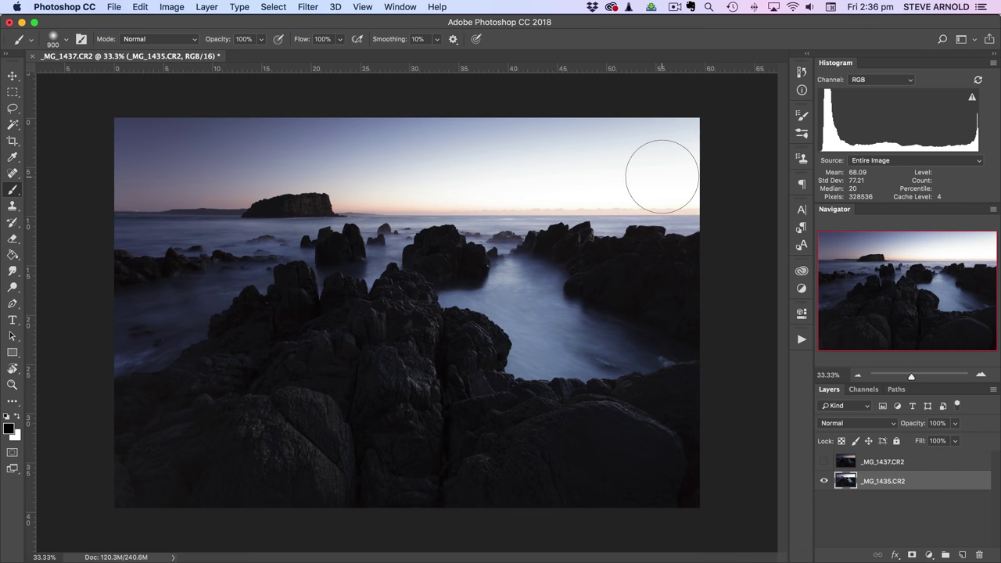
click(842, 464)
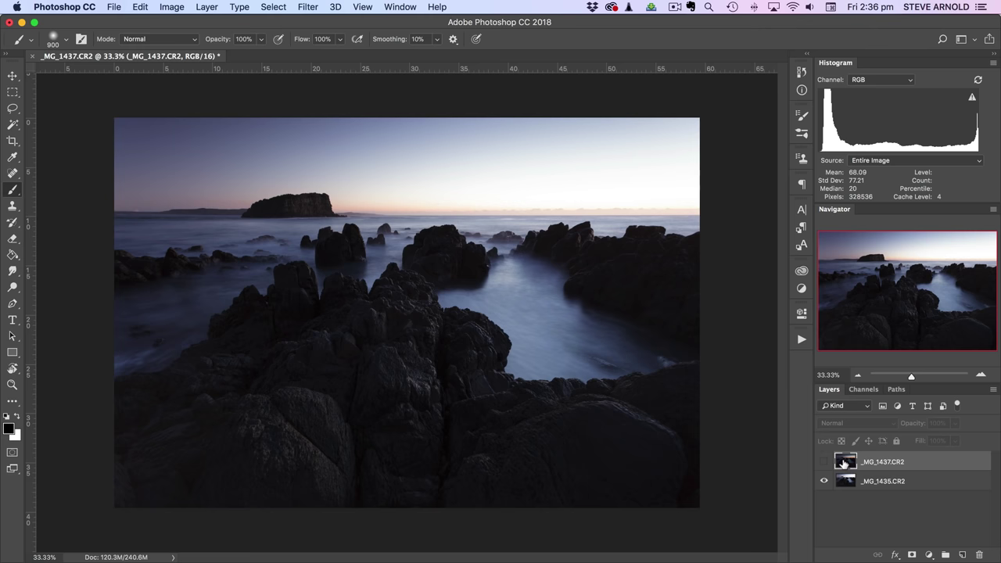
click(823, 462)
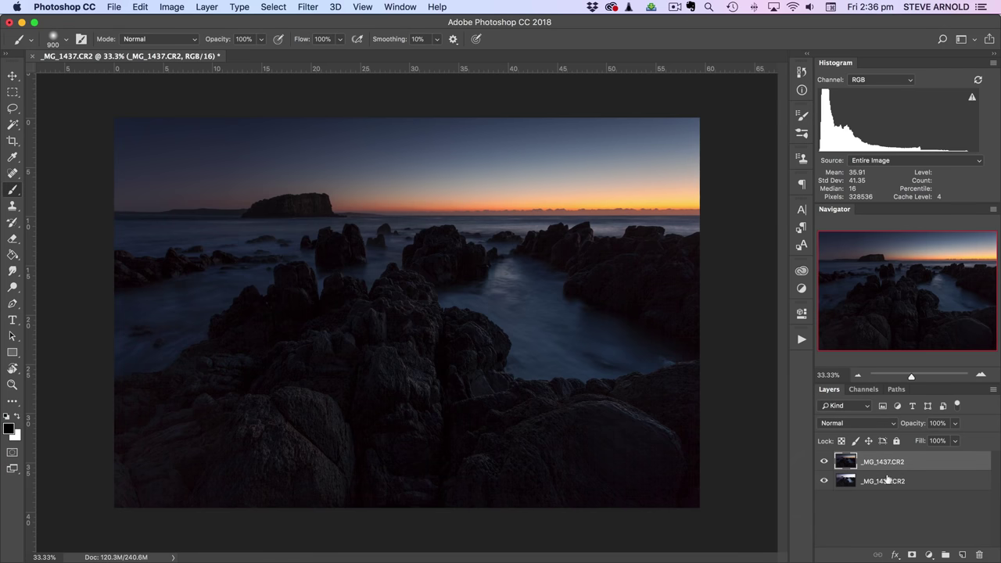
Step: Load the RGB luminosity of _MG_1435.CR2 as a selection, then reshow _MG_1437.CR2 on top
click(824, 462)
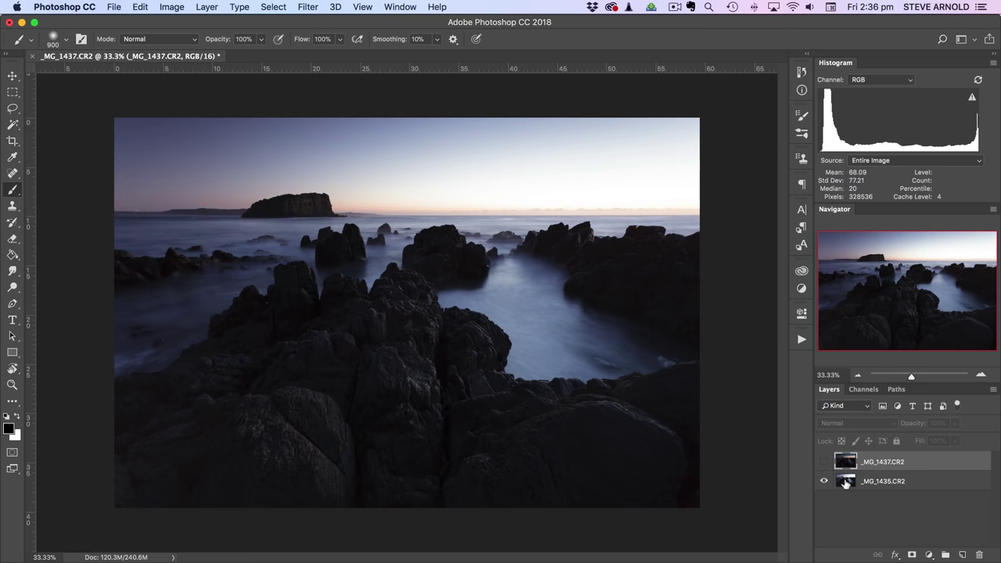
click(845, 482)
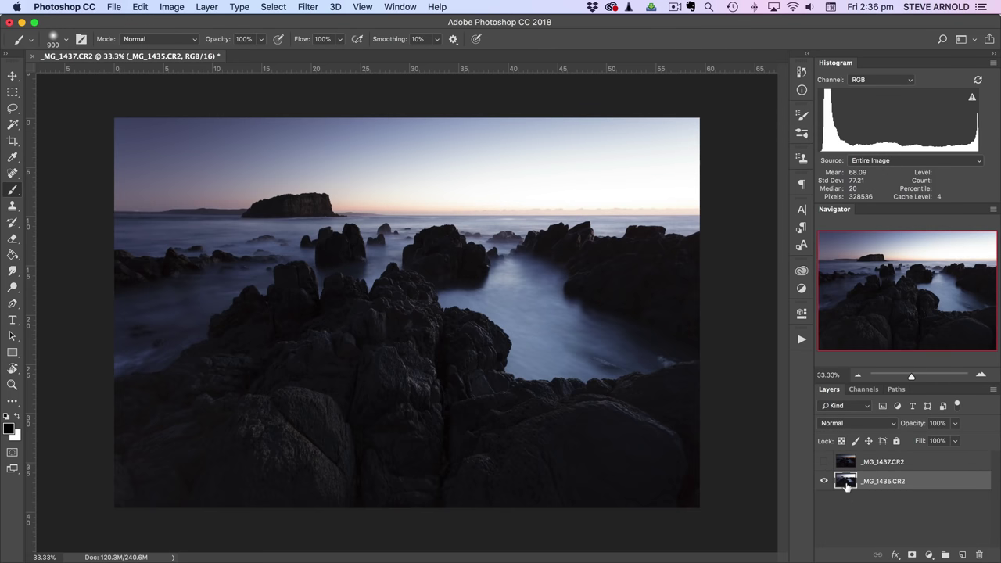
click(862, 390)
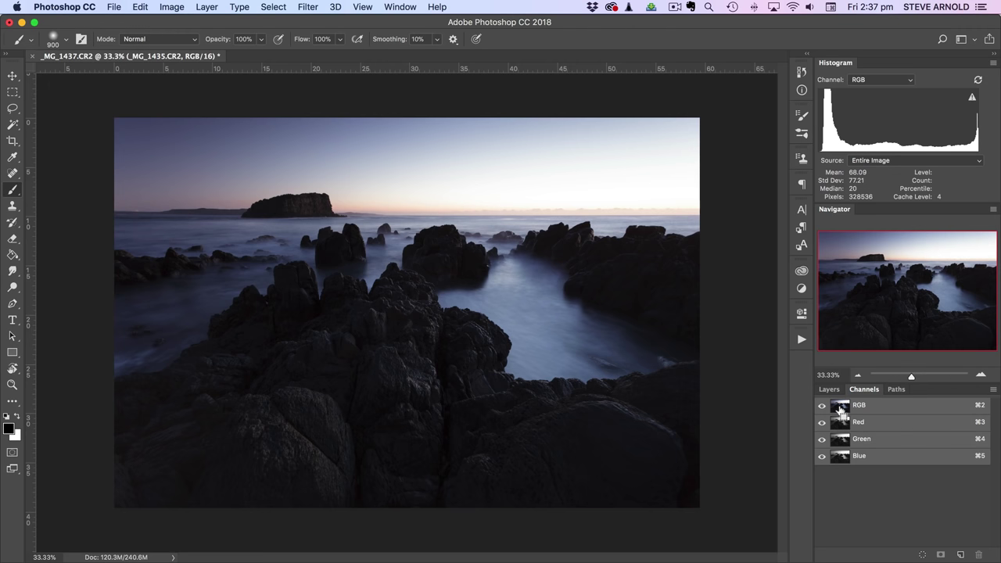
super+click(839, 408)
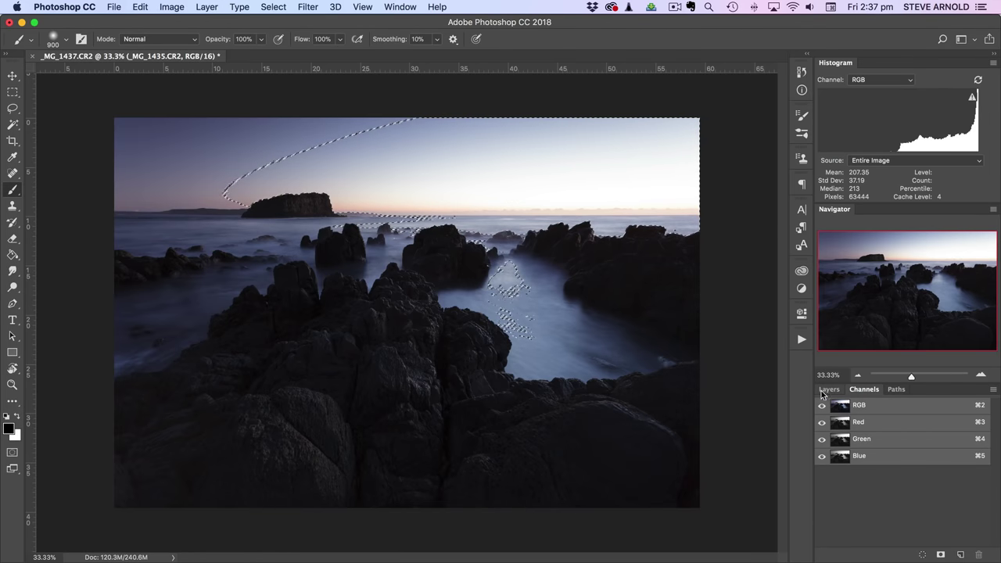
click(826, 389)
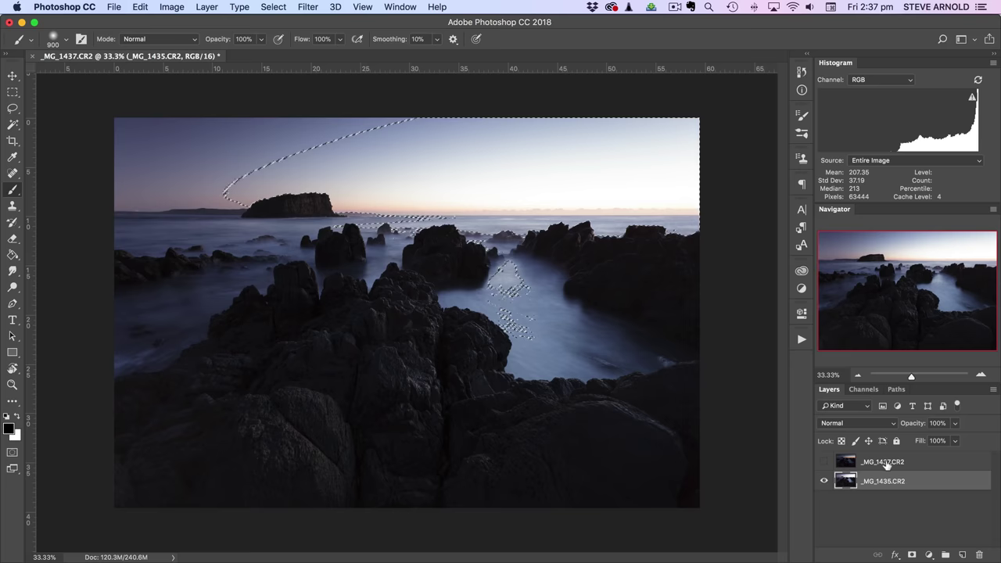
click(844, 462)
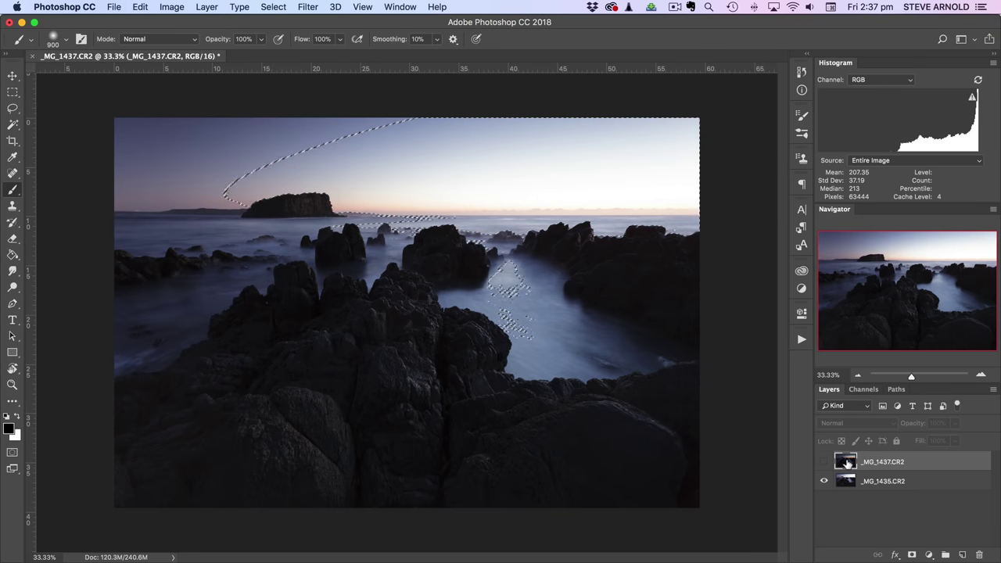
click(823, 462)
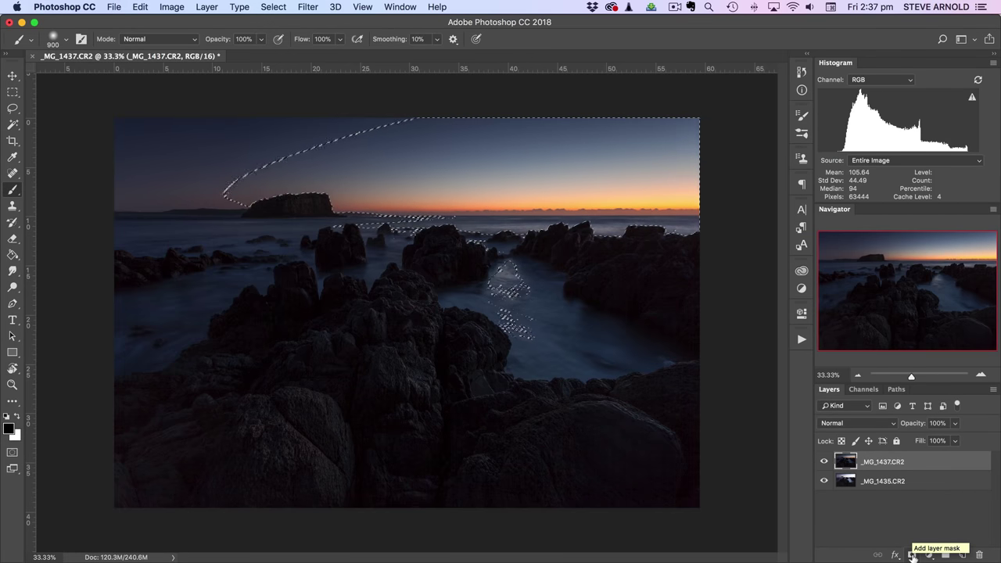
click(911, 555)
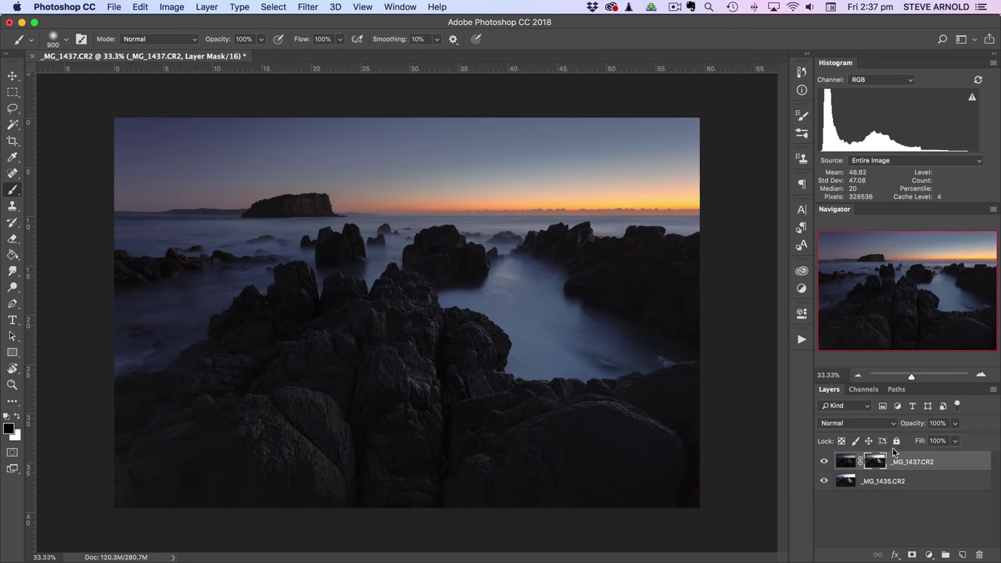
click(846, 462)
click(825, 462)
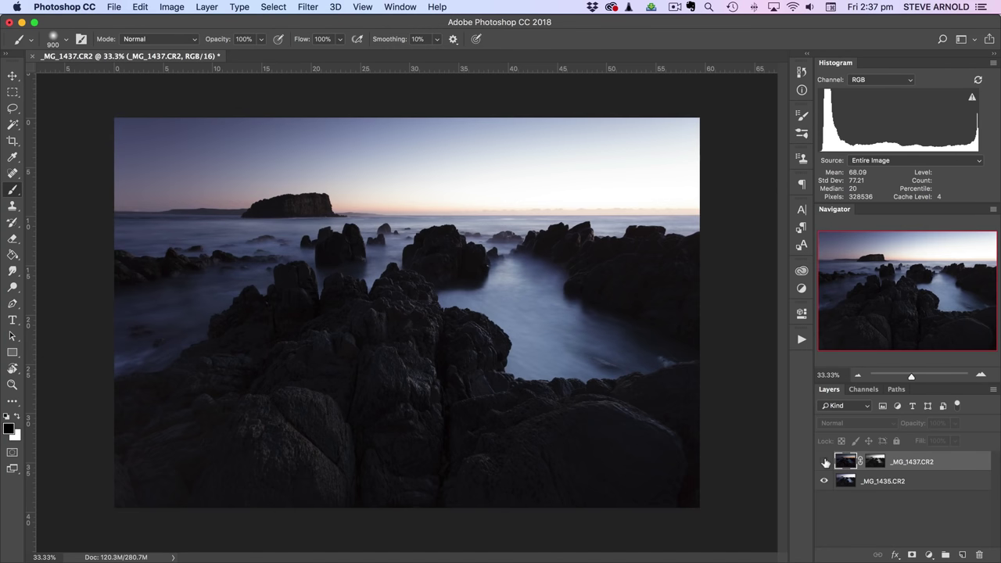
click(823, 462)
click(822, 462)
click(822, 462)
click(822, 462)
click(823, 462)
click(822, 462)
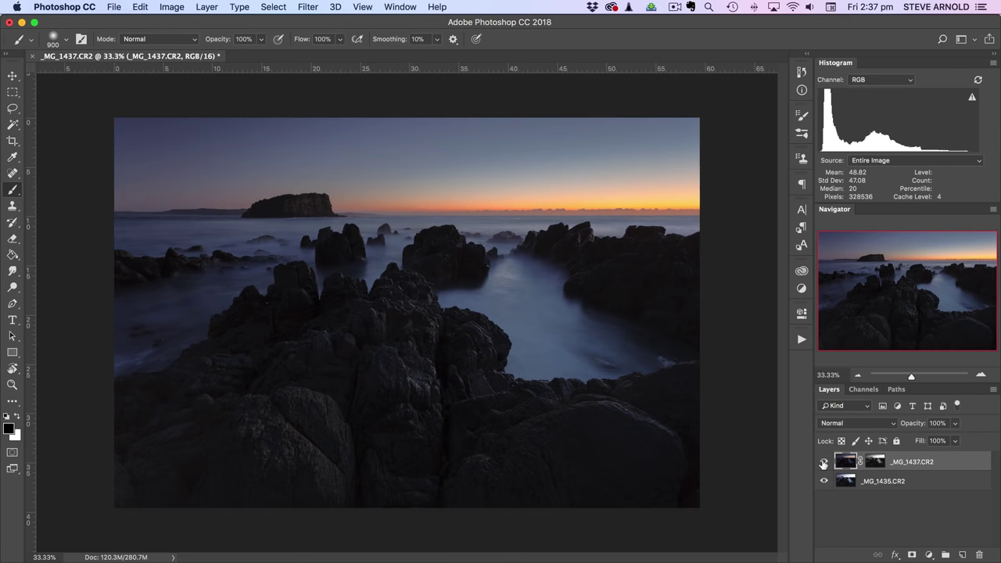
click(822, 462)
click(822, 462)
click(822, 462)
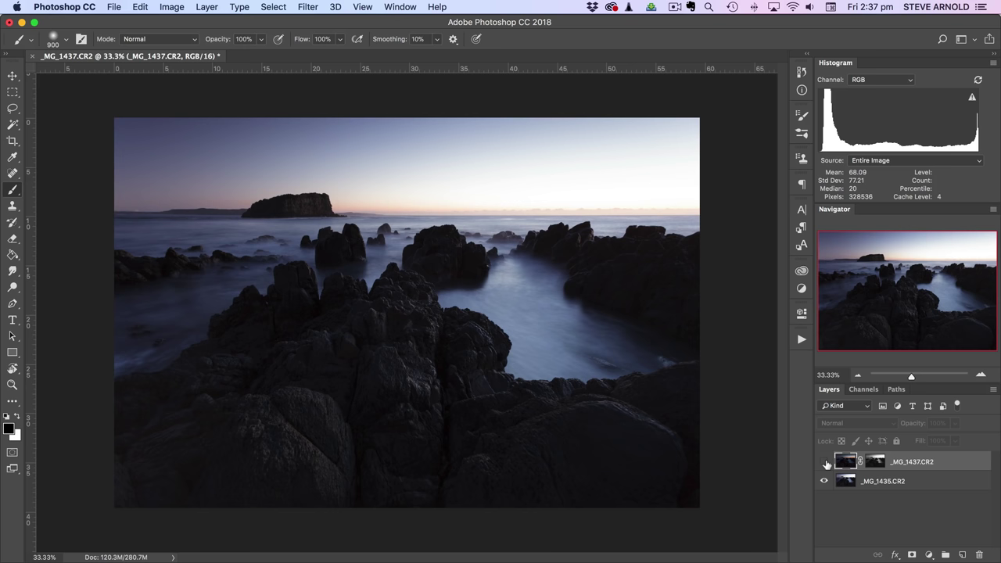
click(824, 462)
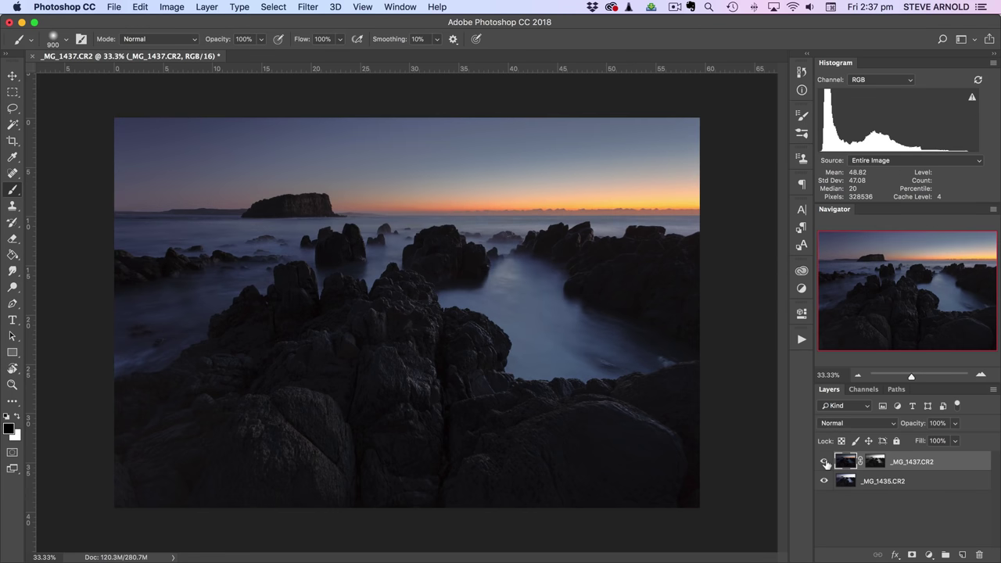
click(824, 462)
click(824, 462)
Step: Load the RGB channel luminosity as a selection and add a Levels adjustment layer masked by it
click(862, 390)
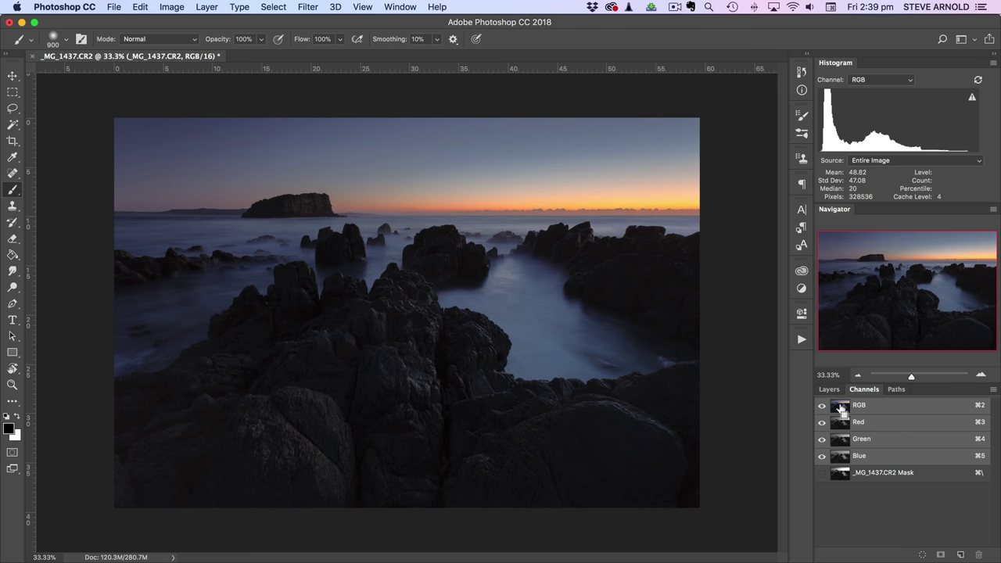
super+click(840, 407)
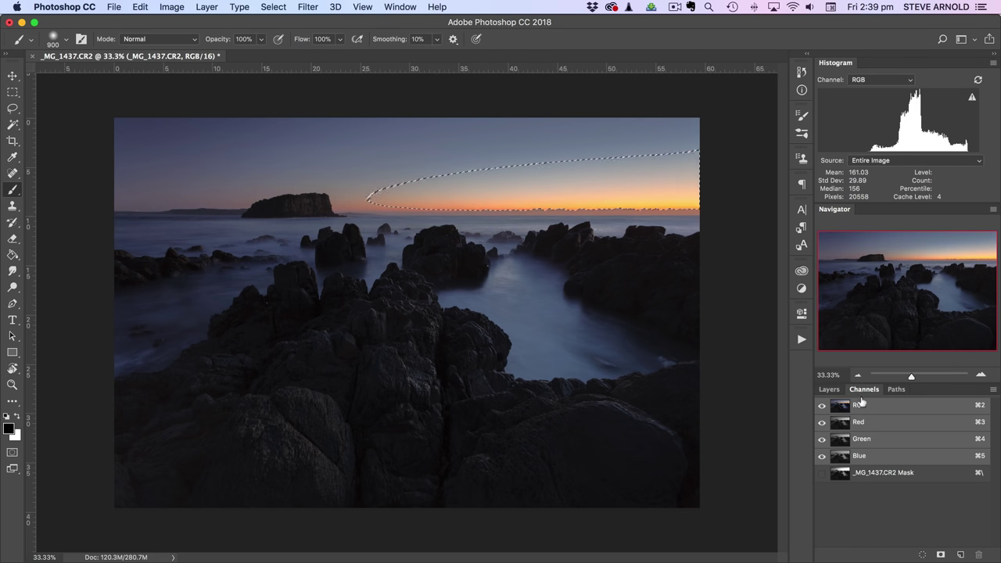
click(828, 390)
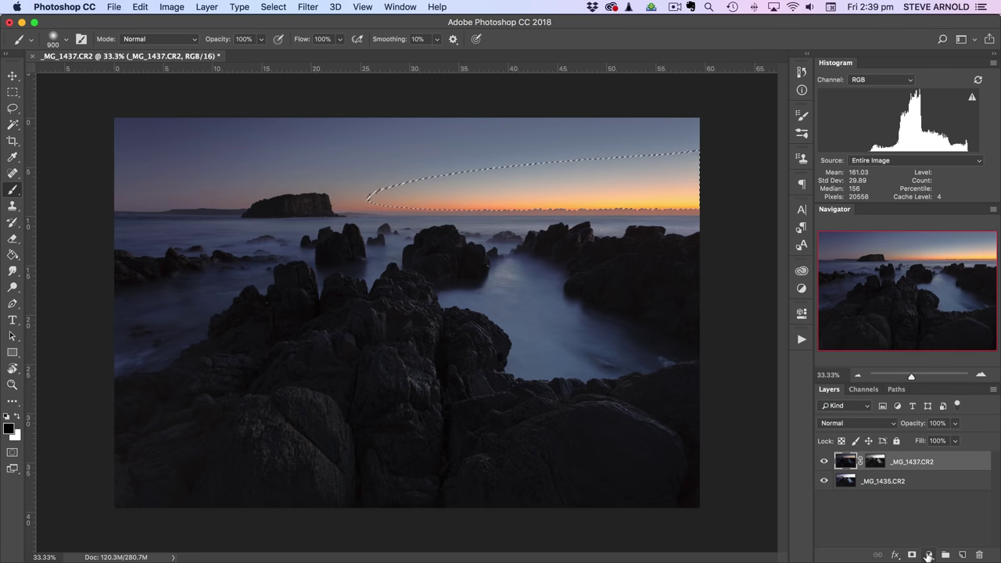
click(928, 554)
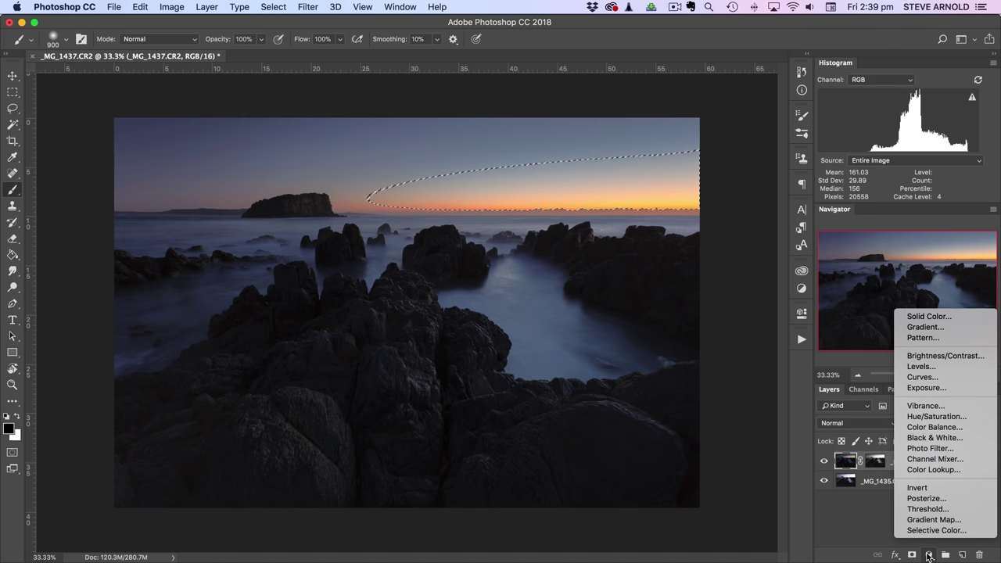
click(922, 366)
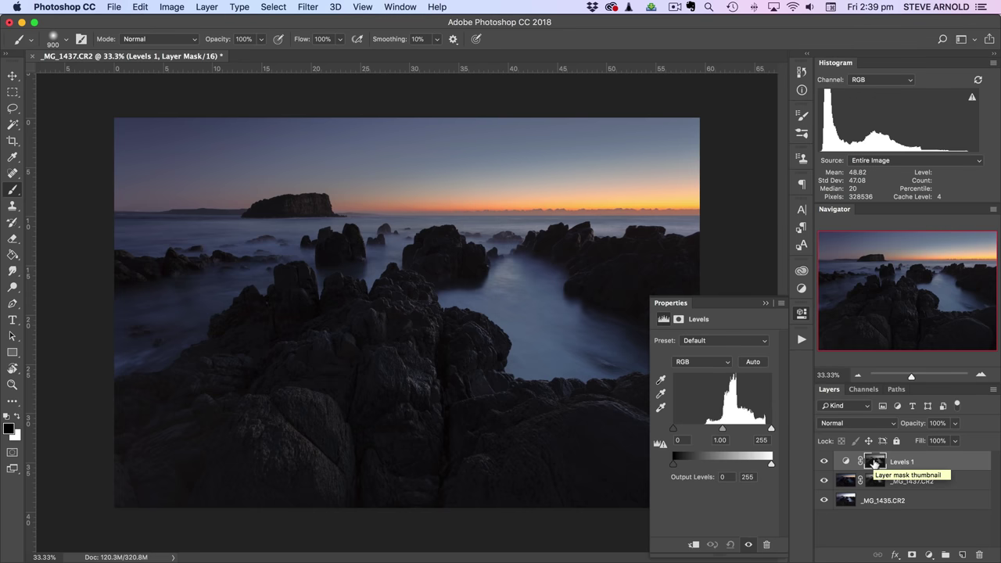
drag(874, 462, 874, 481)
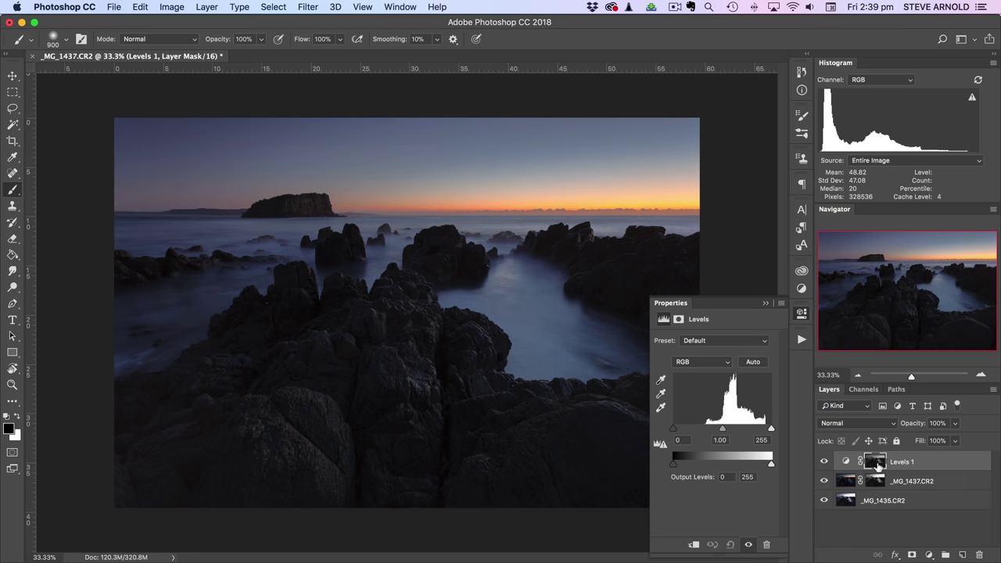
click(877, 462)
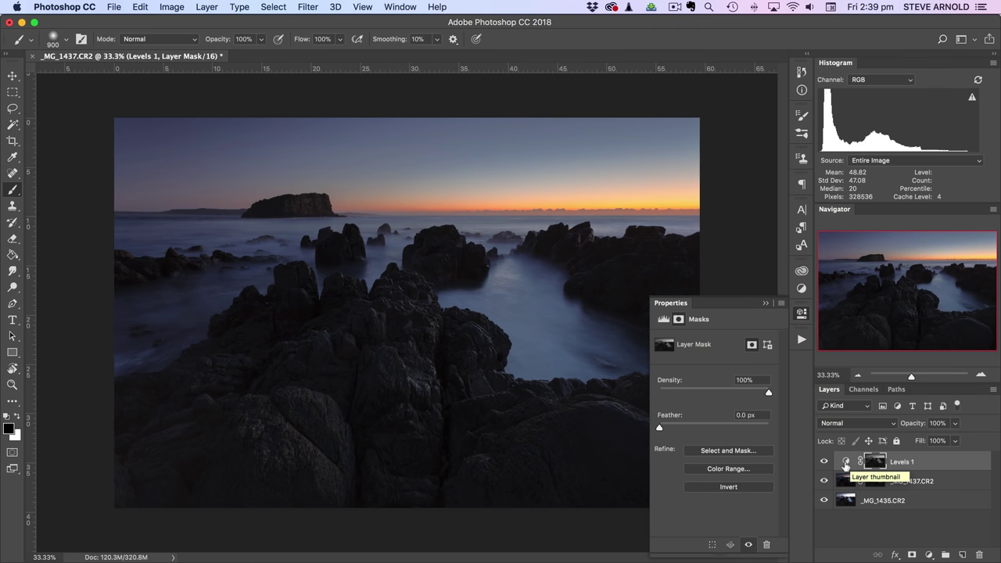
click(845, 462)
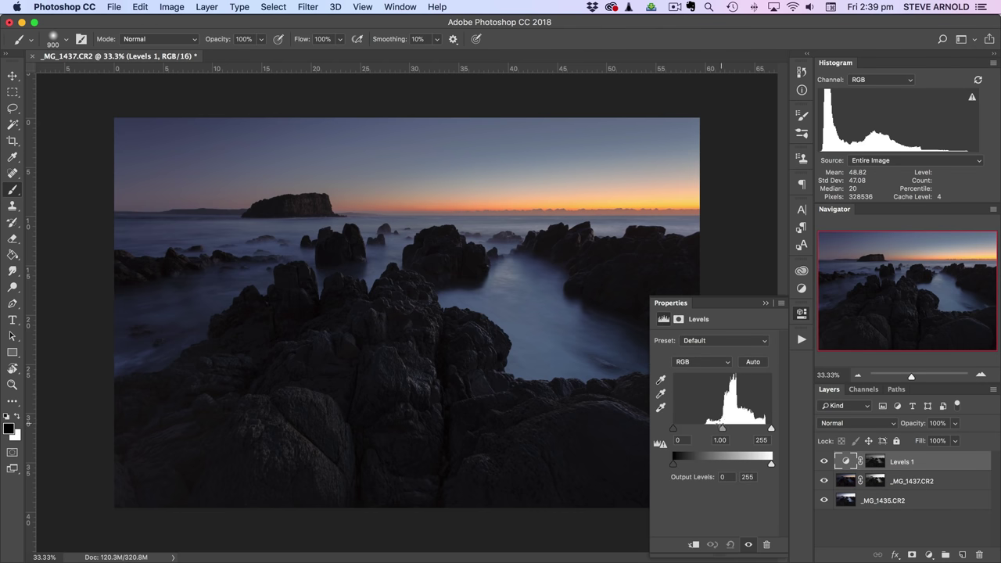
mouse_move(723, 429)
mouse_down()
mouse_move(705, 432)
mouse_move(748, 429)
mouse_move(719, 433)
mouse_move(729, 430)
mouse_up()
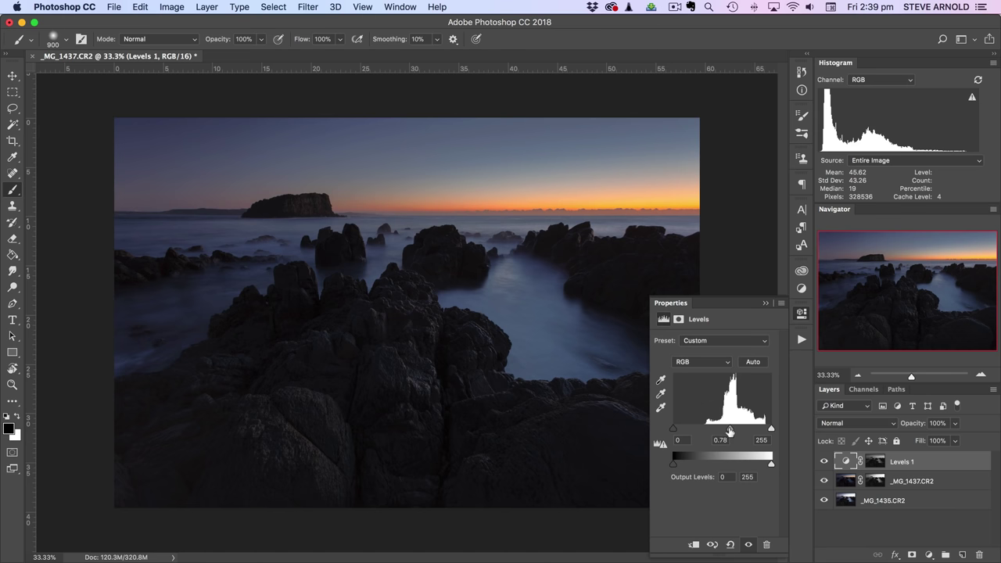
drag(729, 430, 722, 431)
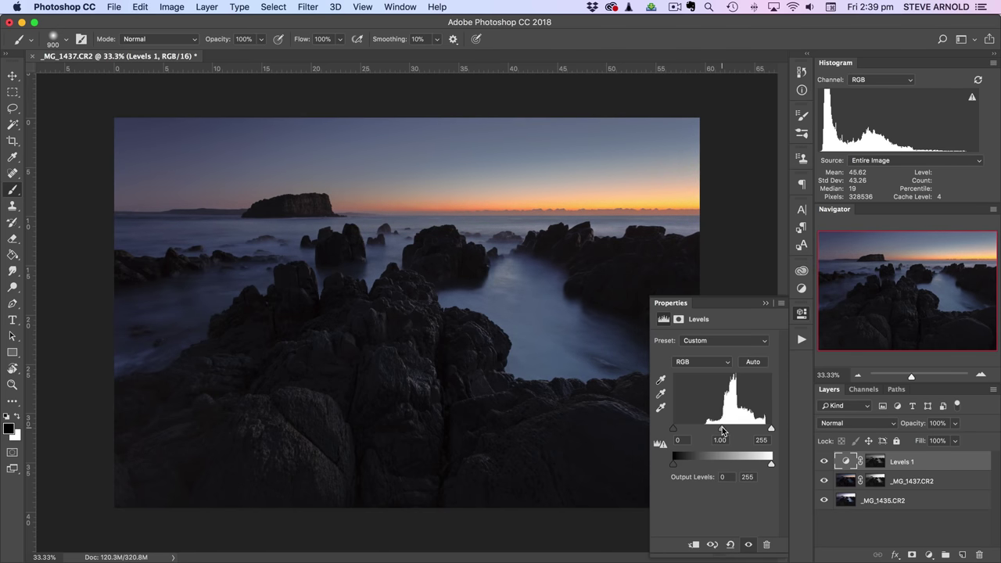
click(877, 462)
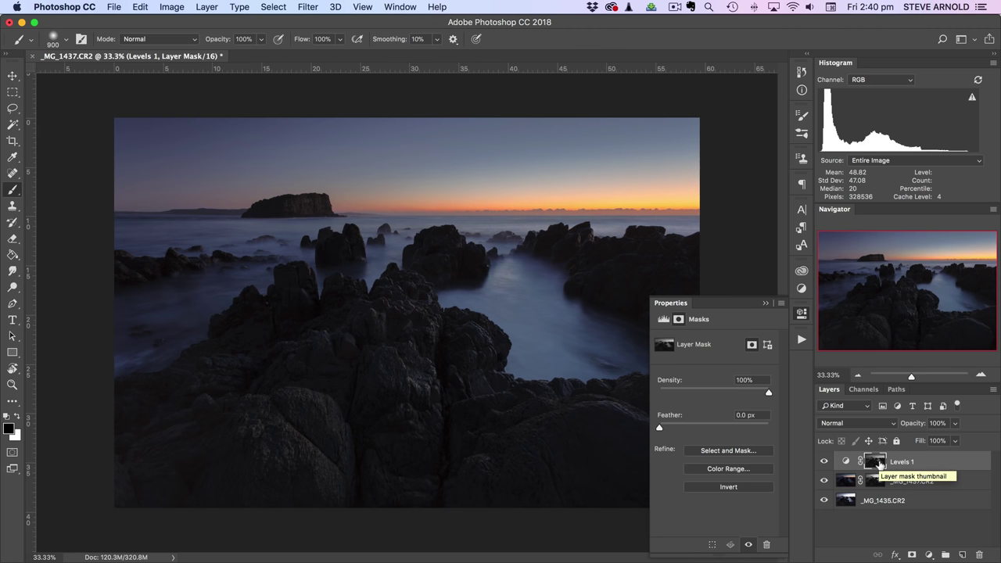
Step: Invert the Levels 1 mask with Cmd+I and set its white input point to 185
key(super+i)
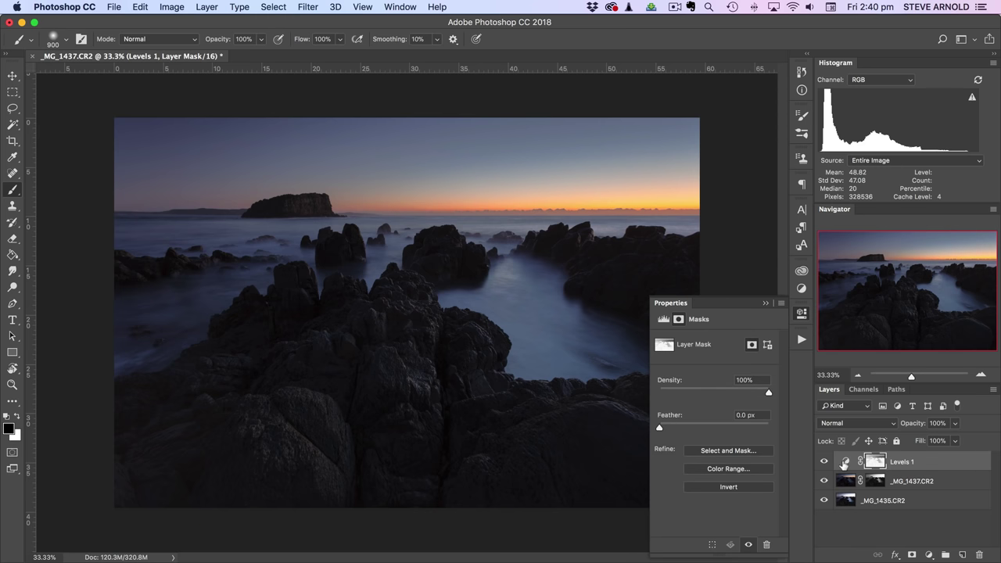
click(844, 463)
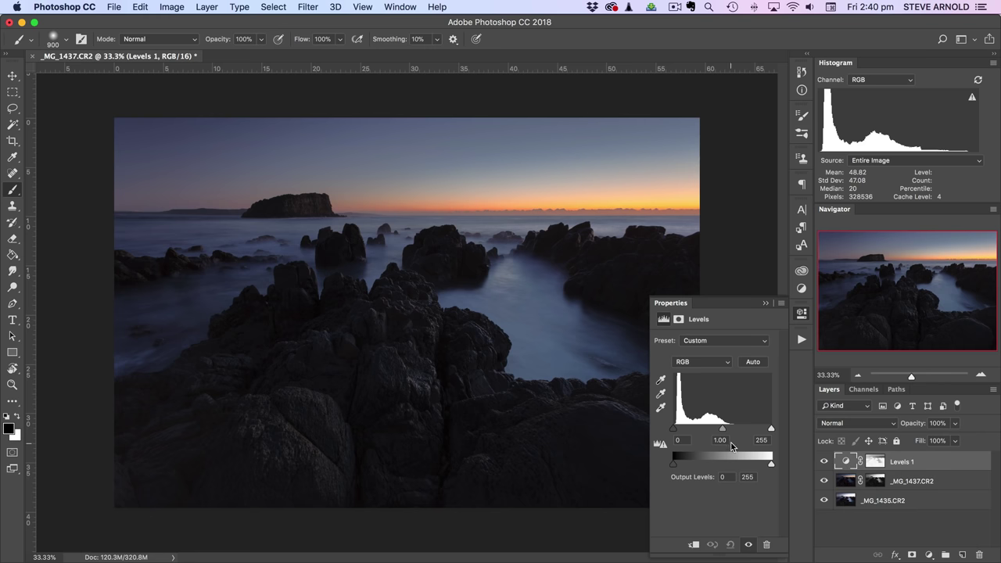
drag(771, 431, 750, 428)
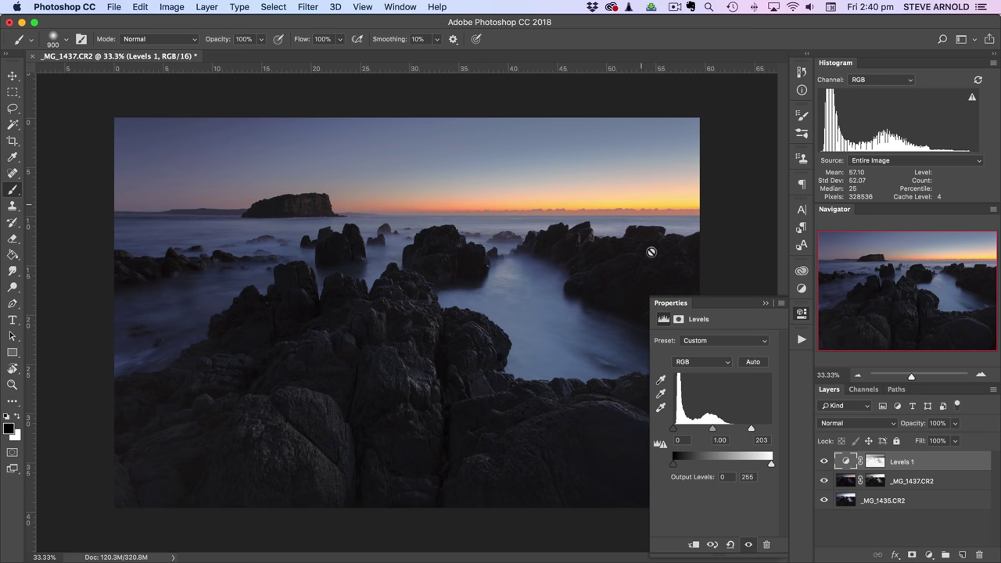
drag(752, 432, 744, 435)
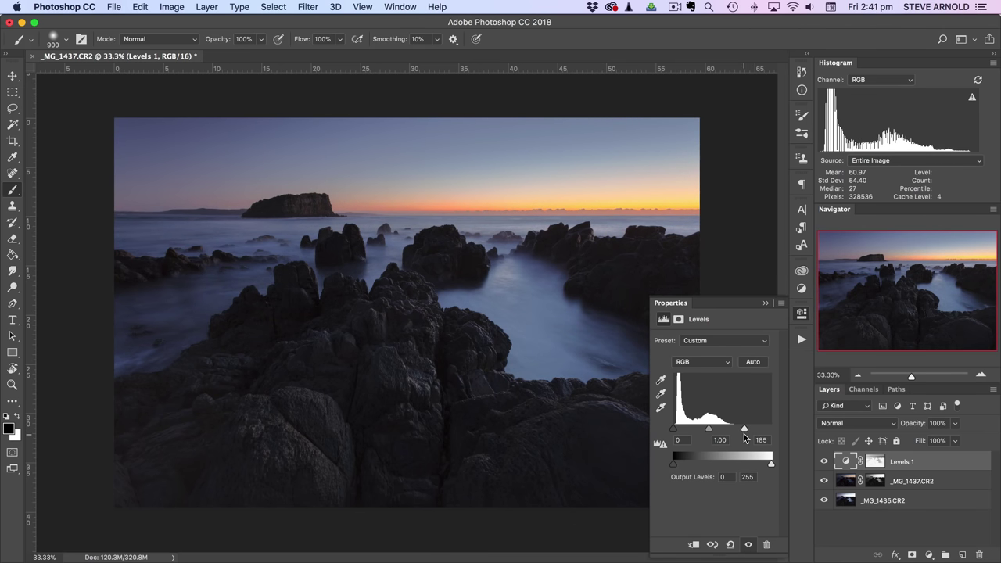